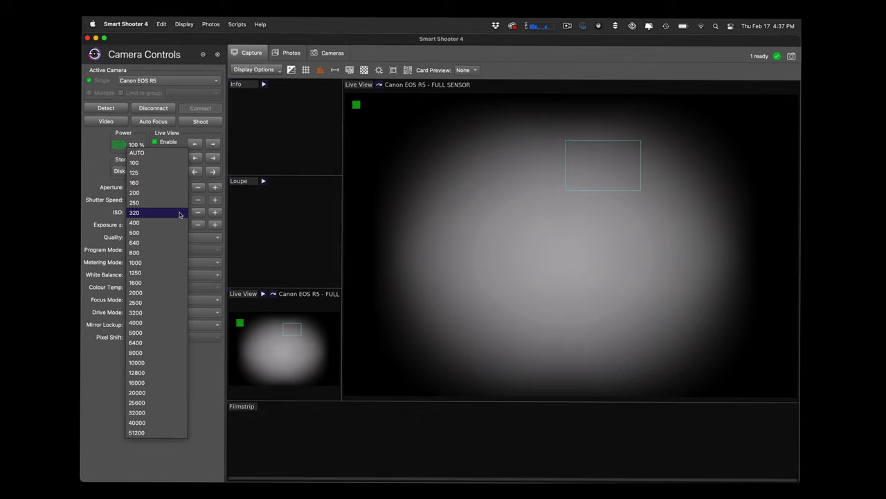
Set the Canon EOS R5 to ISO 100 and bring up the exposure compensation choices.
click(177, 161)
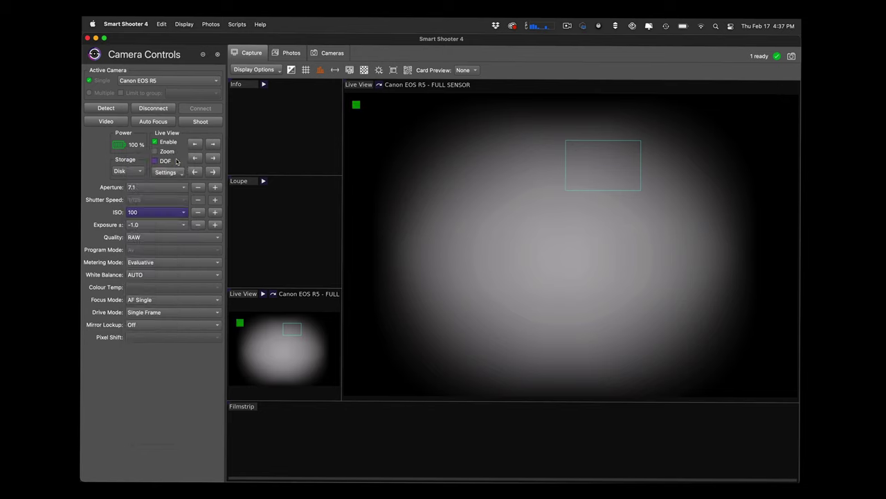
click(184, 227)
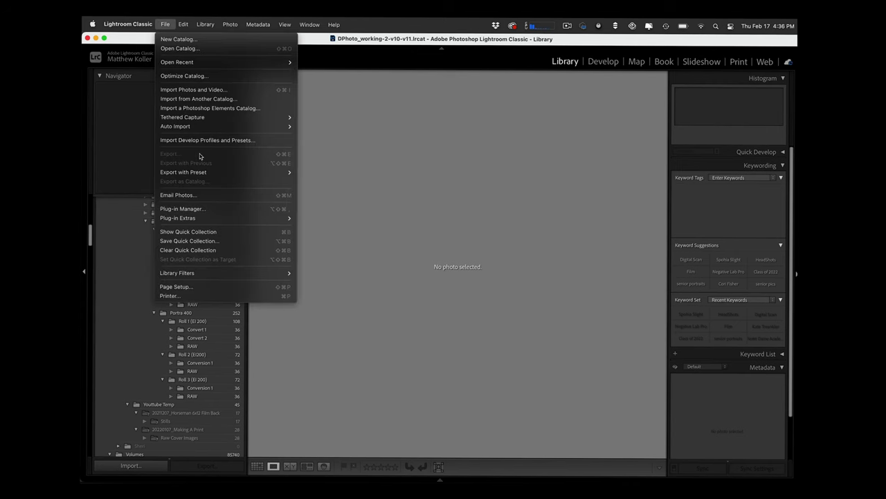
Open File > Auto Import > Auto Import Settings in Lightroom Classic.
mouse_move(192, 128)
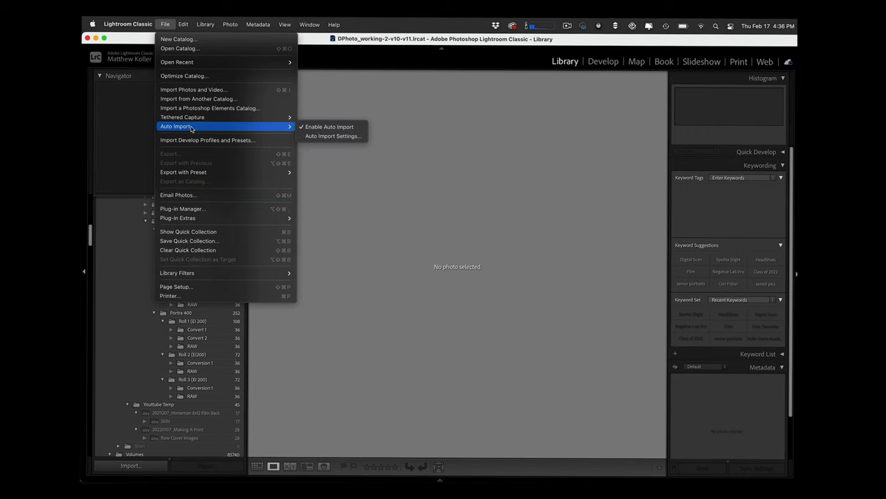
click(338, 136)
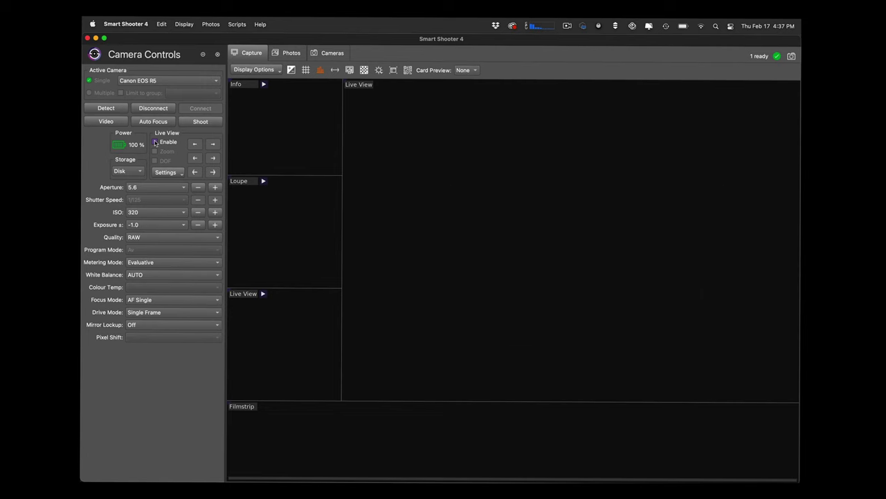
Enable live view, set aperture 7.1, ISO 100 and exposure 0.0, then autofocus on the negative.
click(155, 141)
click(183, 188)
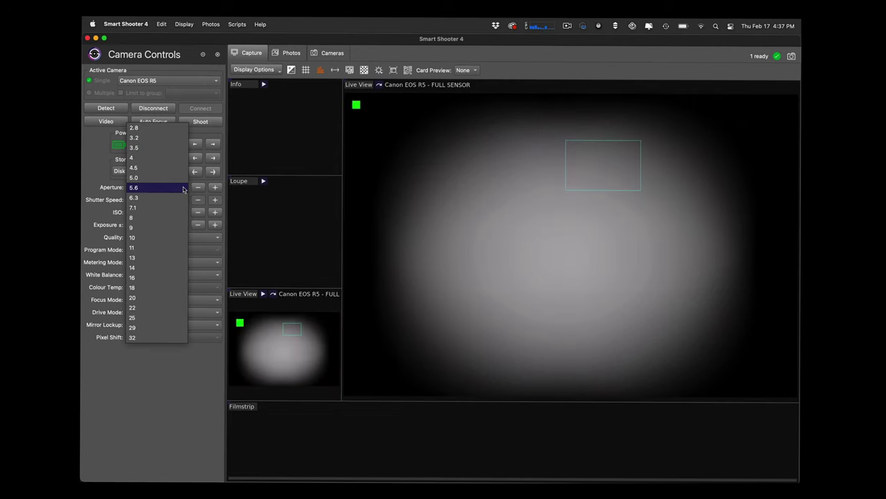
click(172, 210)
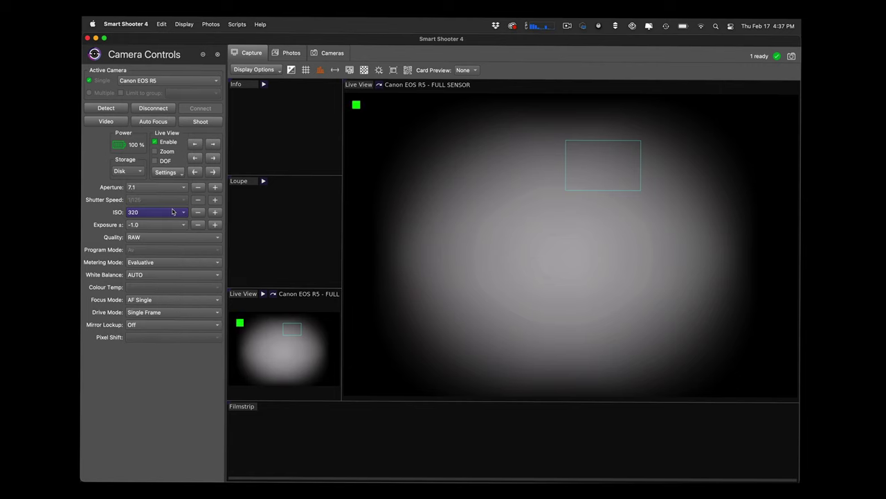
click(173, 211)
click(177, 162)
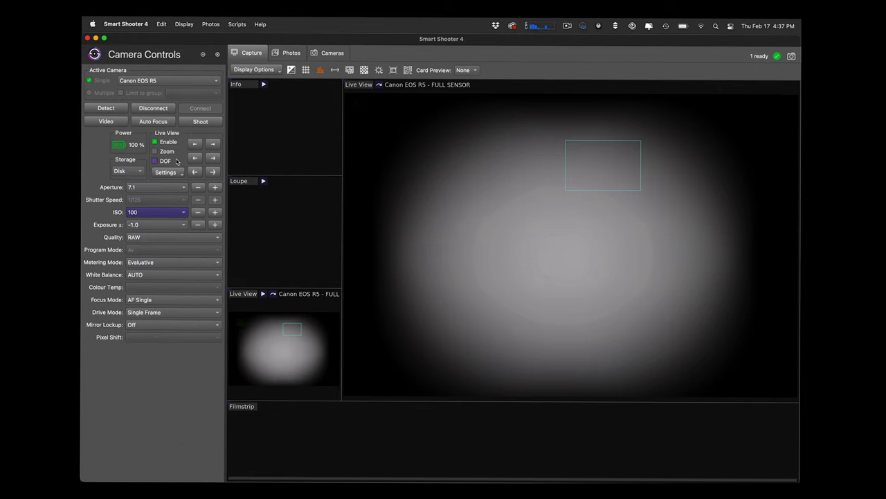
click(170, 225)
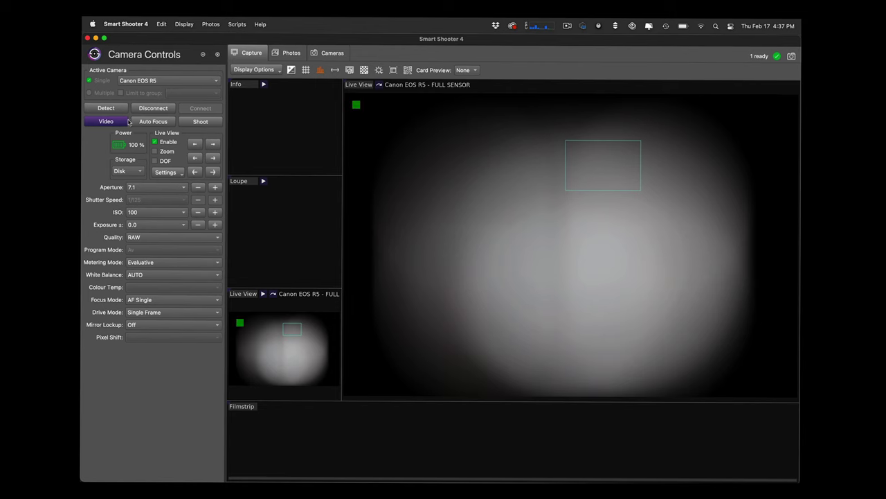
click(137, 122)
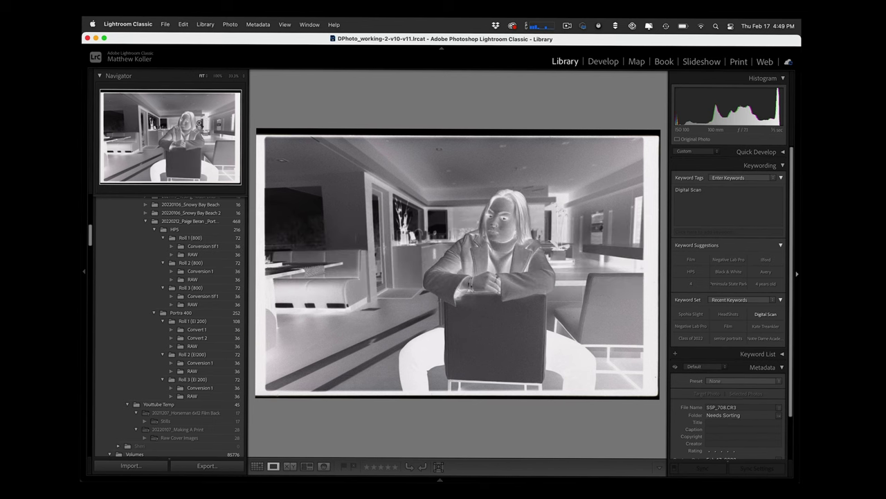
Scroll through the Needs Sorting scans and switch them to Grid view.
scroll(166, 414, down, 10)
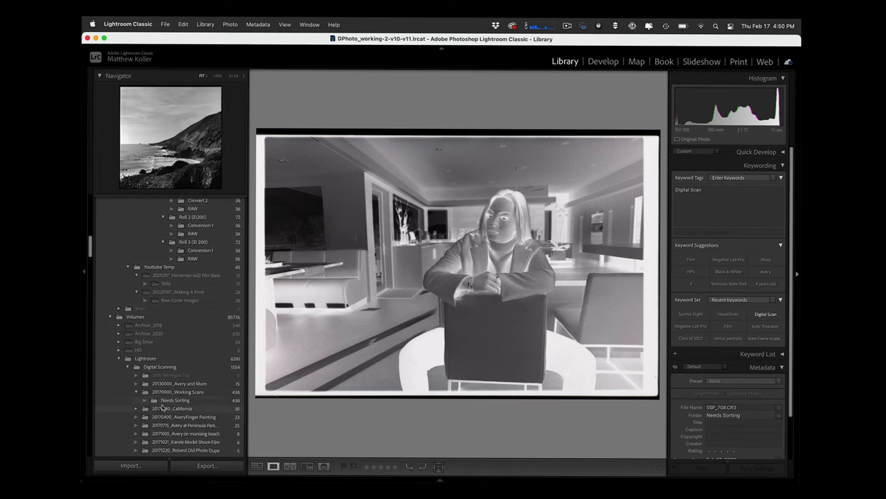
scroll(164, 407, down, 1)
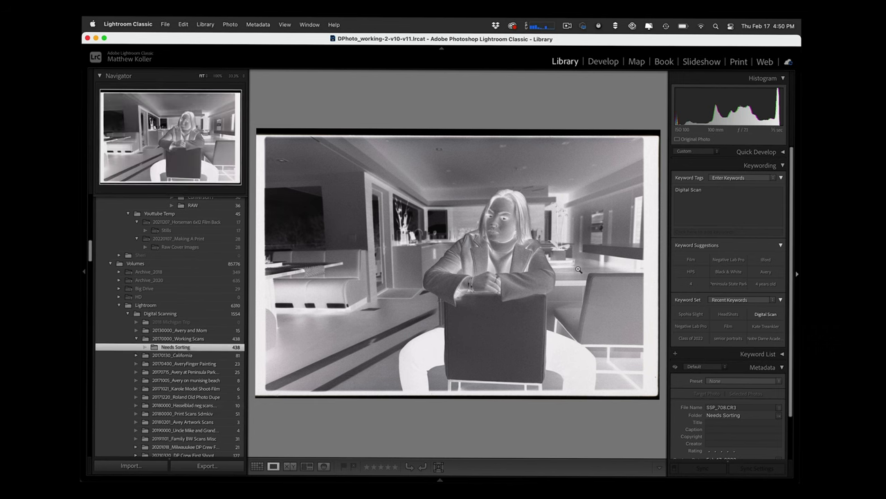
key(g)
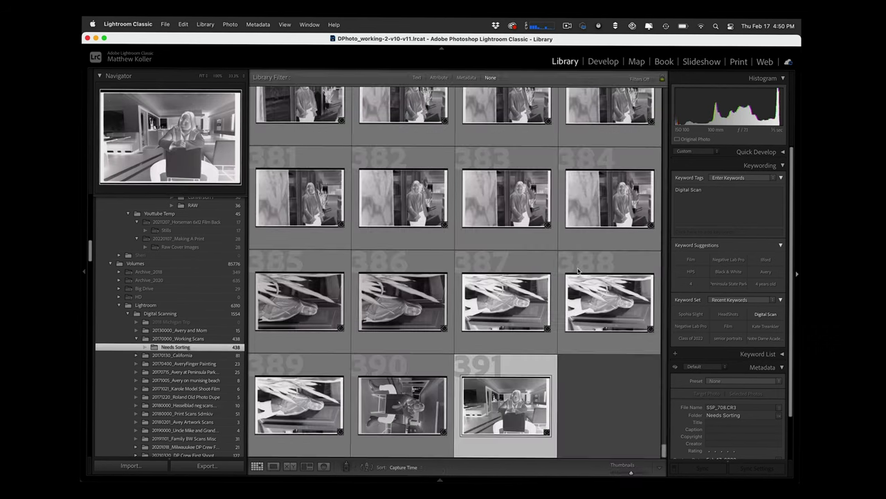
scroll(505, 342, up, 10)
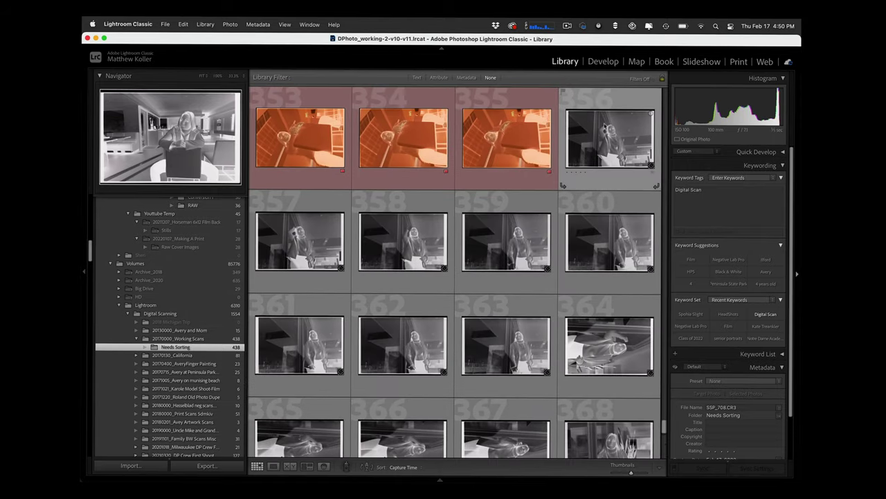
Select photos 356 through 391, the roll's frames, and bring up the HP5 folder's actions.
click(609, 142)
scroll(606, 131, down, 10)
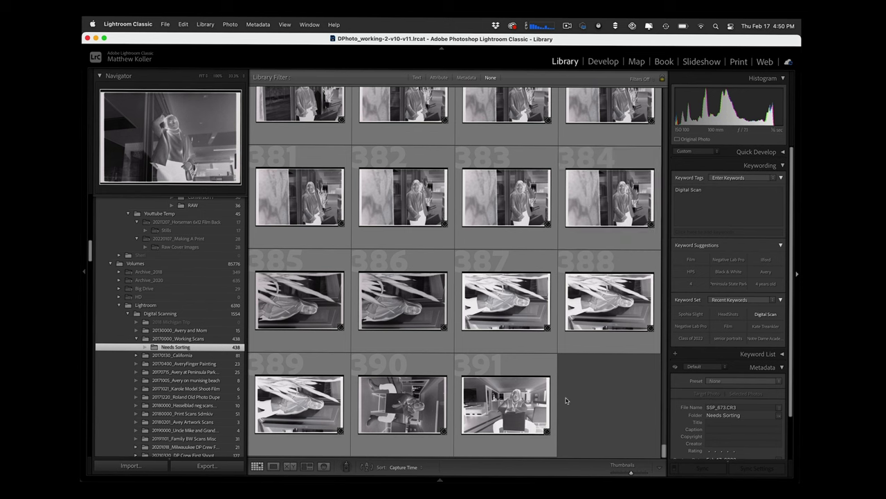
shift+click(516, 401)
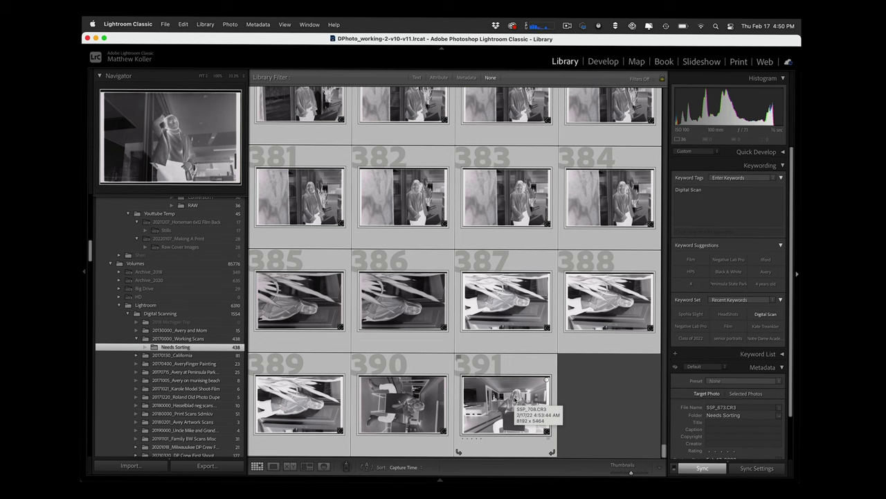
mouse_move(438, 479)
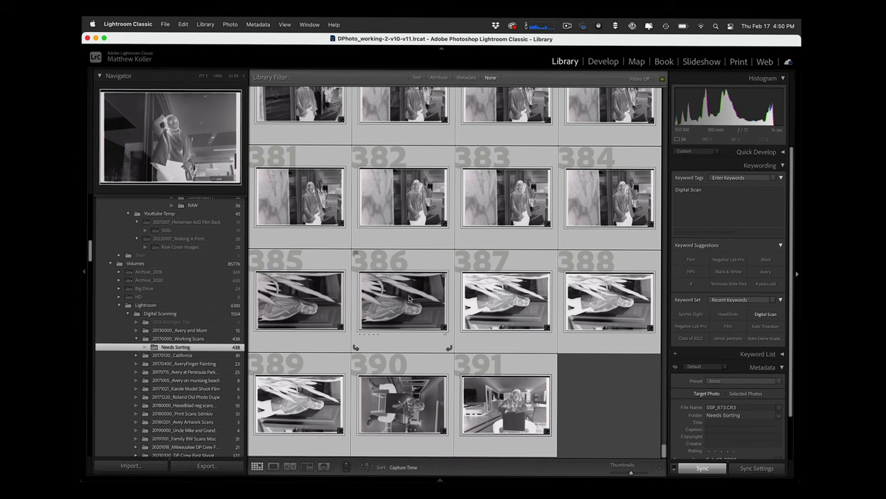
scroll(171, 322, up, 5)
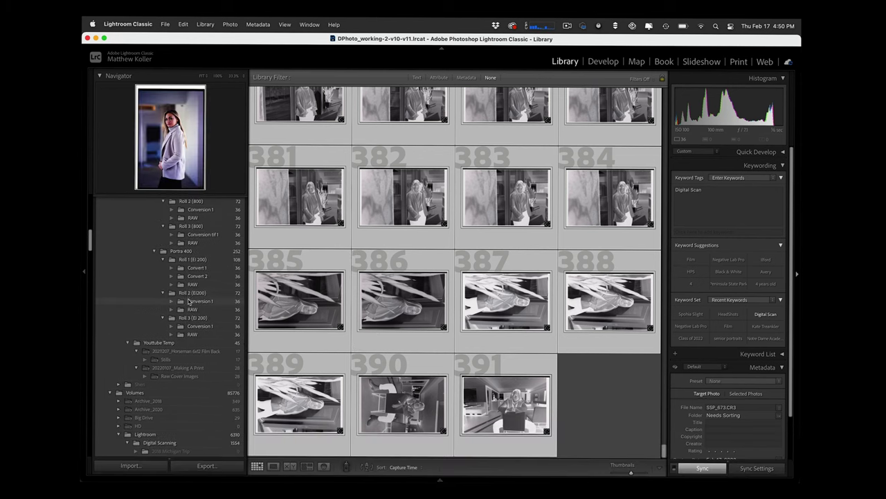
scroll(169, 260, up, 3)
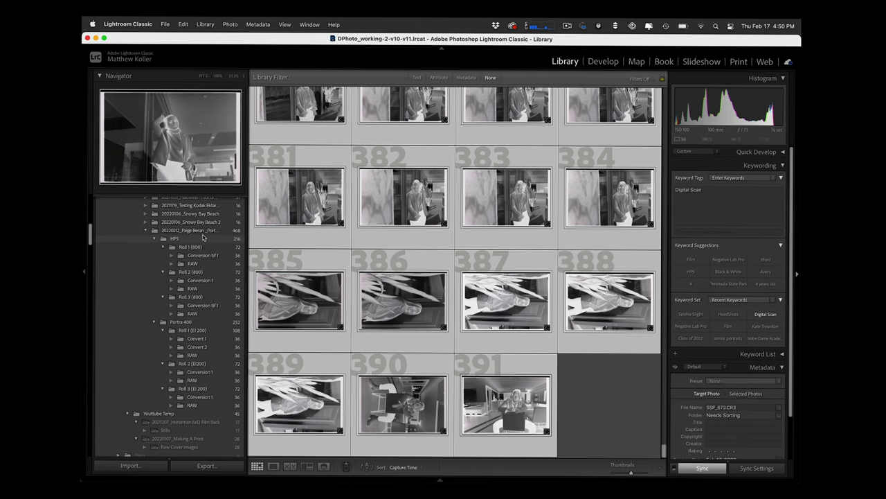
right_click(164, 243)
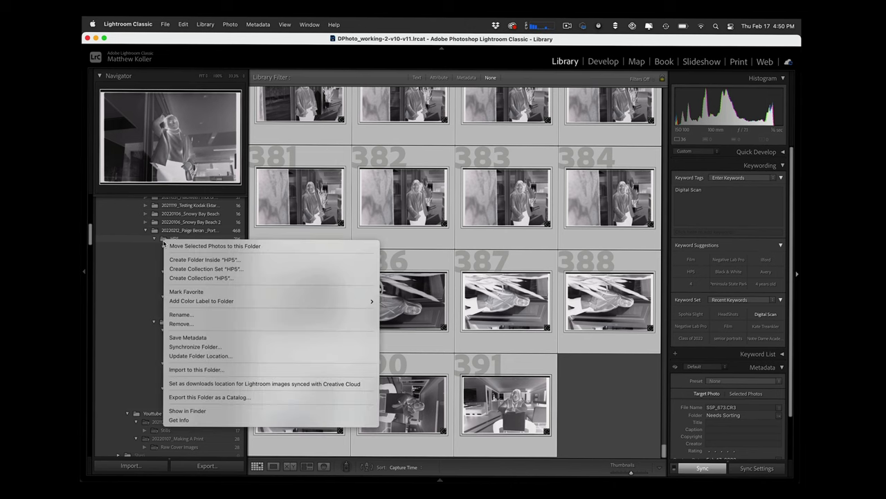
Create a Roll 4 (400) folder inside HP5, including the selected scans.
click(183, 260)
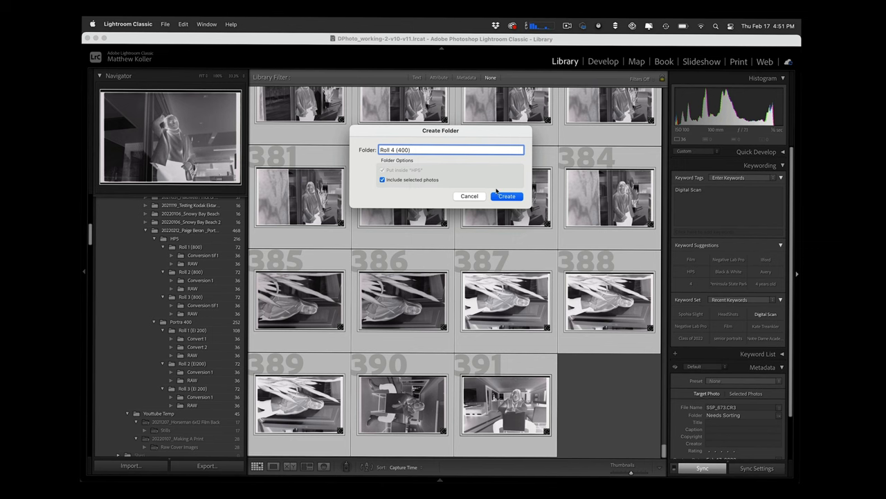
click(506, 196)
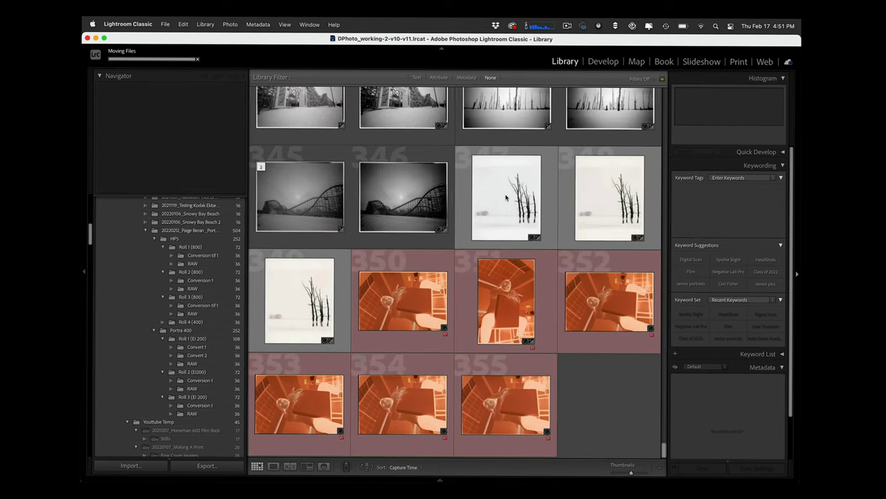
Open the Roll 4 (400) folder and scroll through its 36 scans.
click(197, 322)
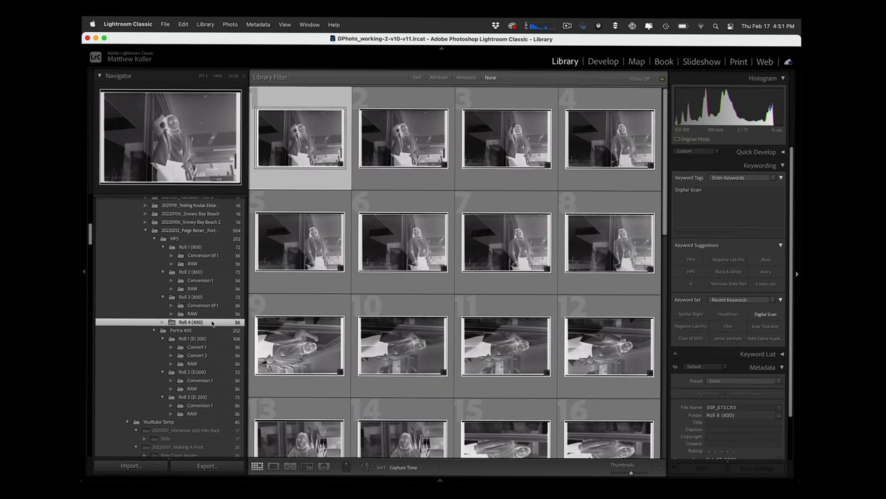
scroll(290, 146, down, 10)
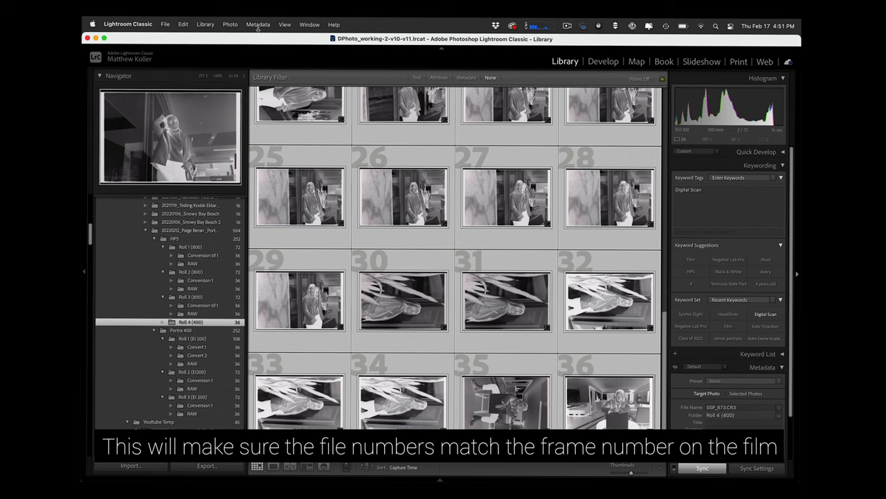
Rename the 36 Roll 4 scans via Library > Rename Photos as a sequence starting at 001.
click(205, 24)
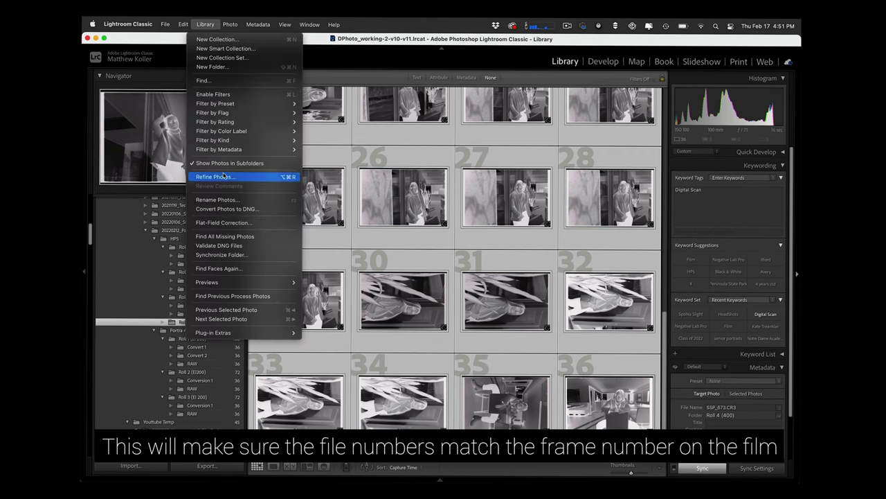
click(222, 199)
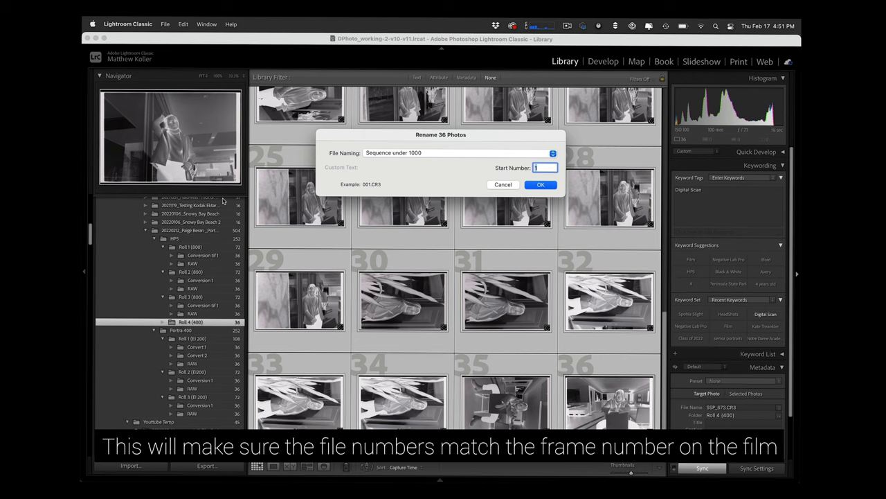
key(Return)
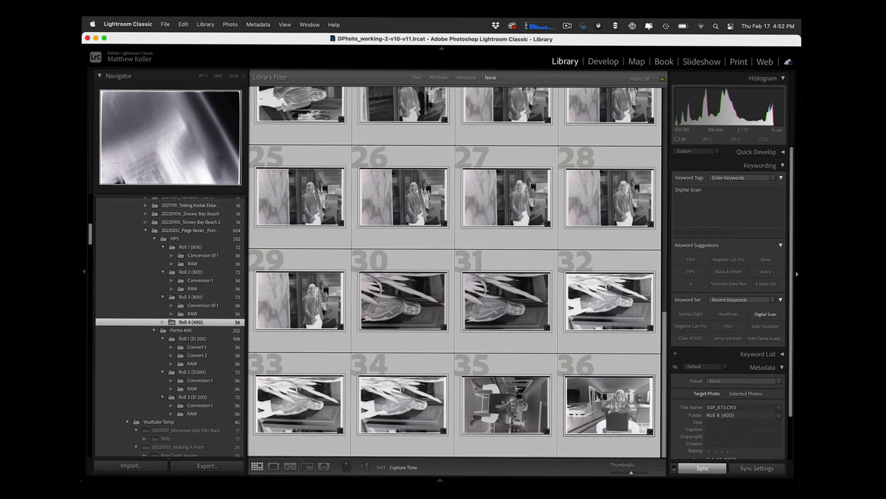
scroll(531, 247, up, 5)
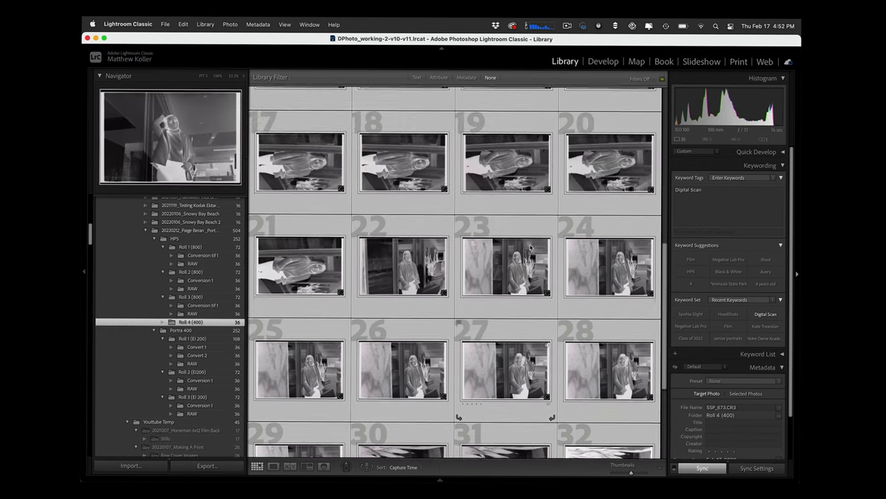
scroll(531, 247, up, 10)
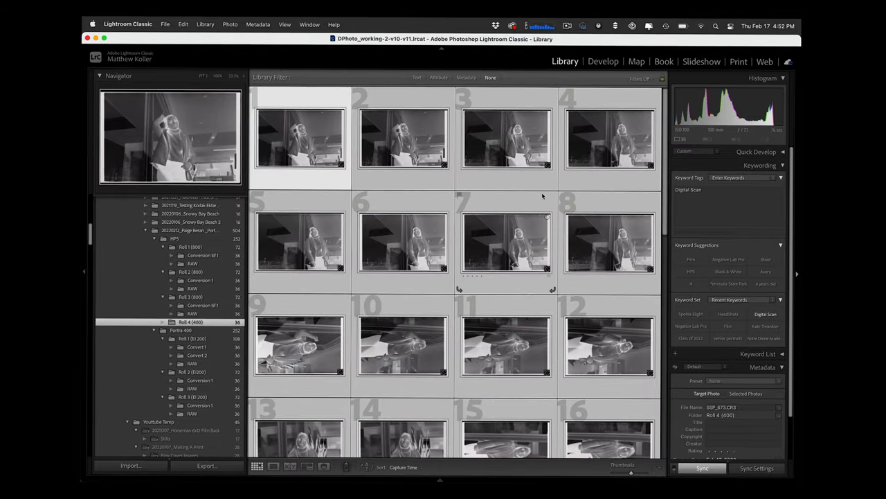
Select photos 15 through 21 and rotate them upright.
scroll(516, 232, down, 1)
scroll(516, 232, down, 3)
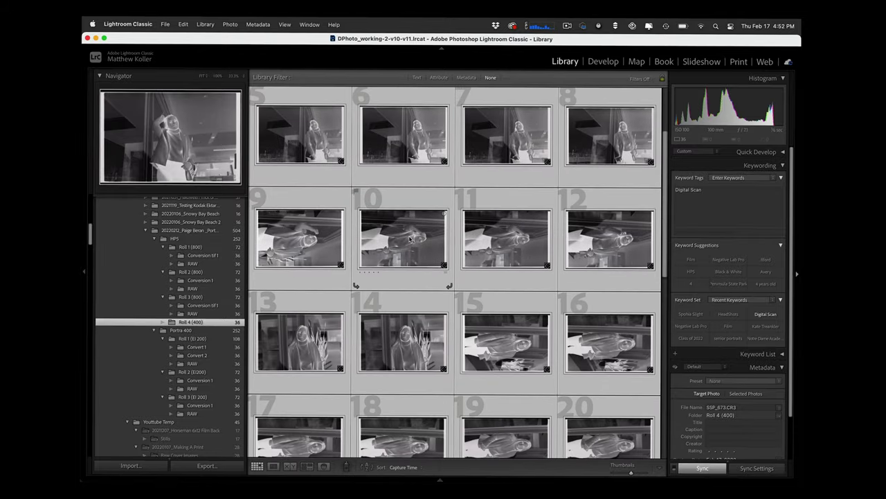
click(506, 342)
scroll(589, 316, down, 5)
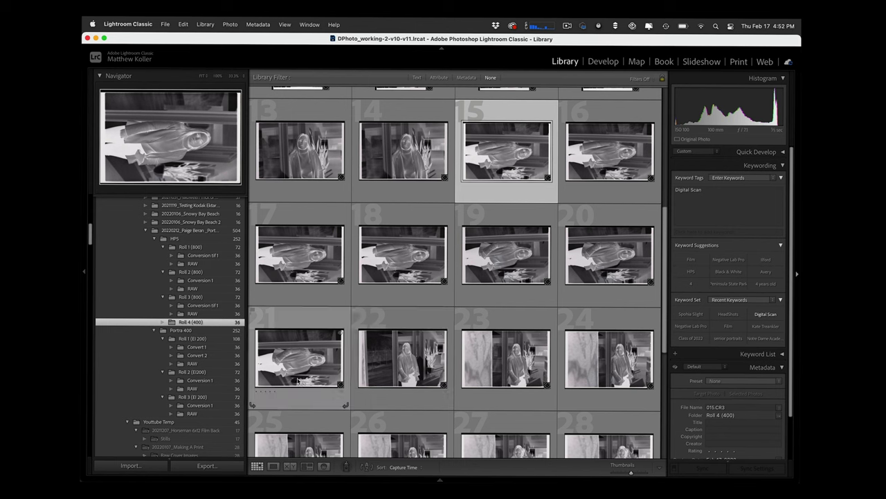
shift+click(315, 360)
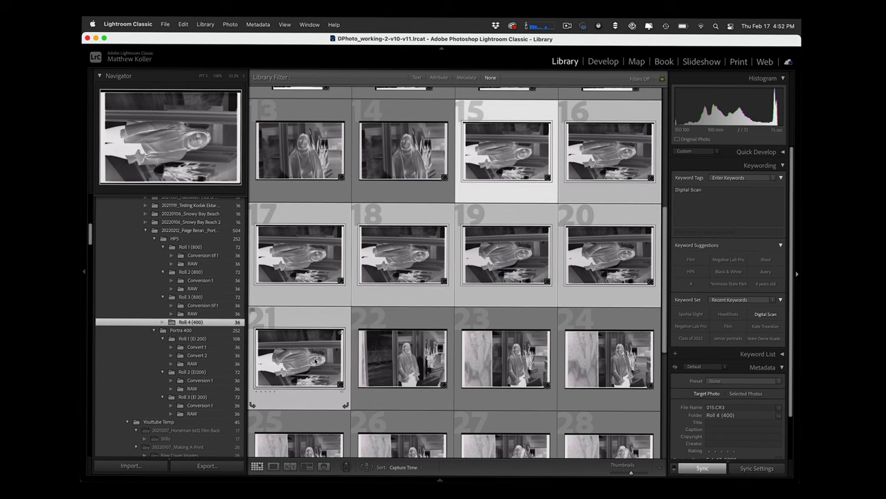
click(251, 405)
Rotate photos 30 through 36 into portrait, then show Roll 3's Conversion tif 1 folder.
scroll(496, 342, down, 5)
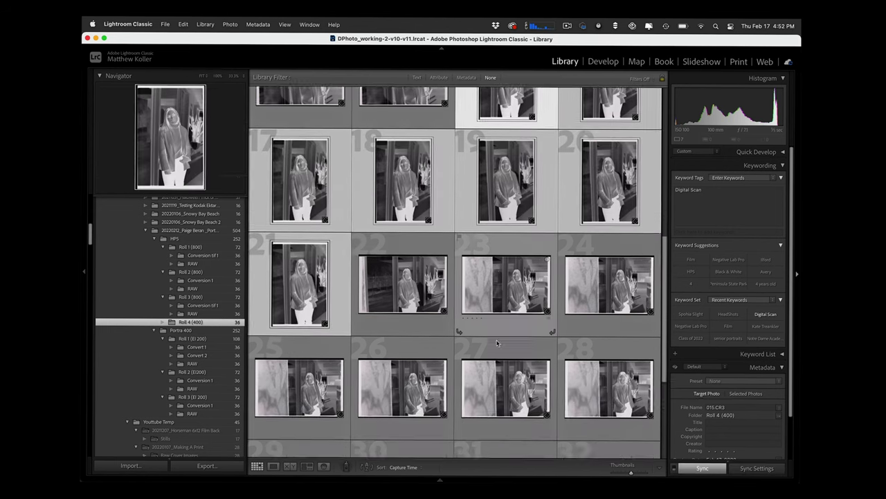
scroll(496, 343, down, 2)
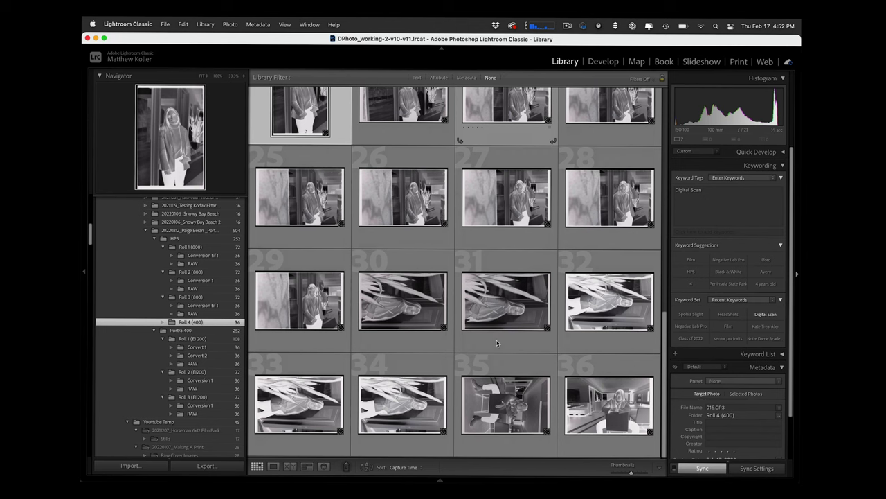
click(417, 295)
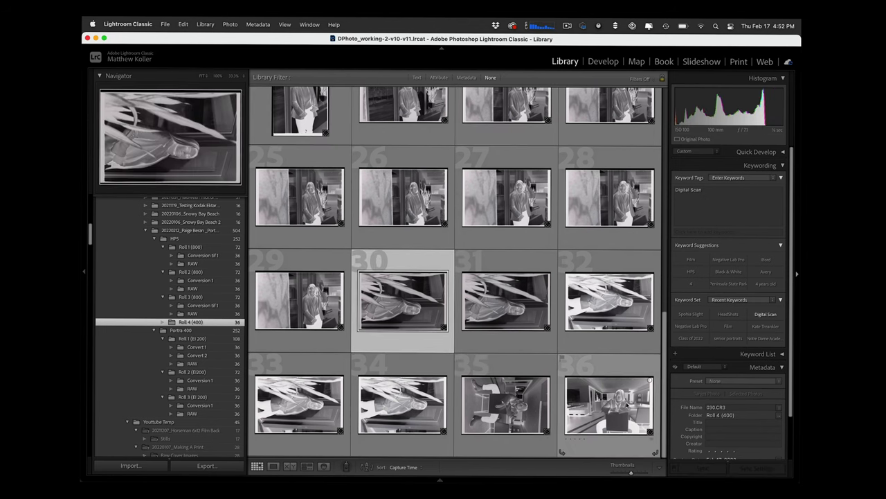
shift+click(618, 400)
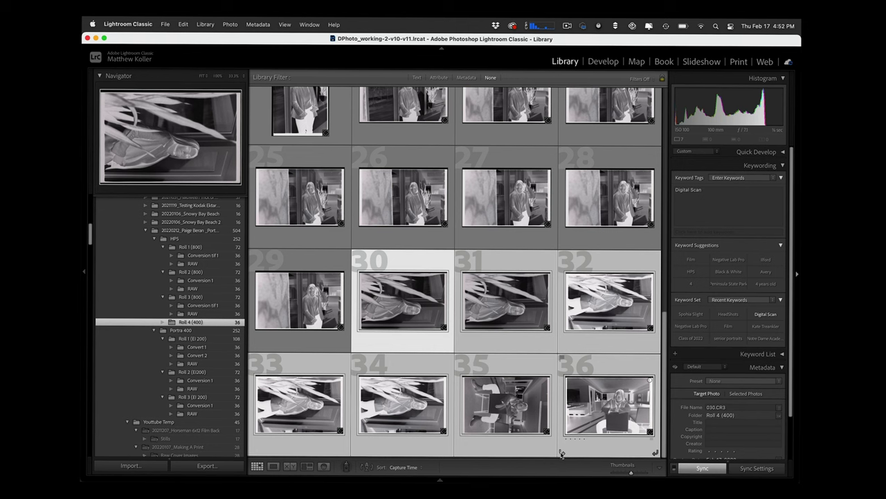
click(562, 452)
click(505, 326)
scroll(504, 326, up, 1)
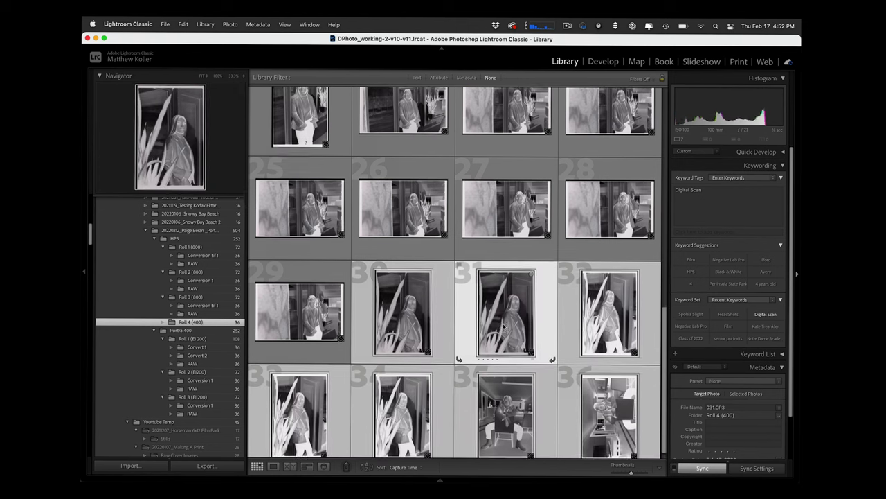
click(204, 305)
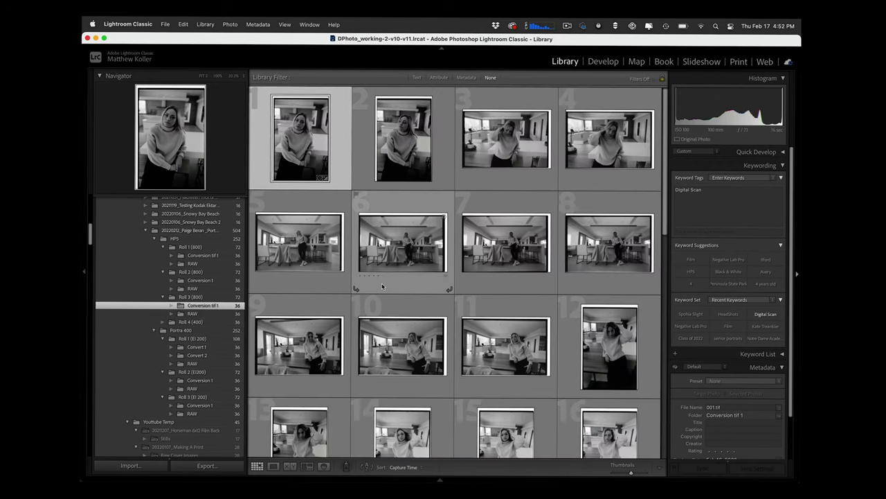
Switch to Roll 2's Conversion 1 folder in the Folders panel.
scroll(381, 286, down, 5)
scroll(381, 286, down, 4)
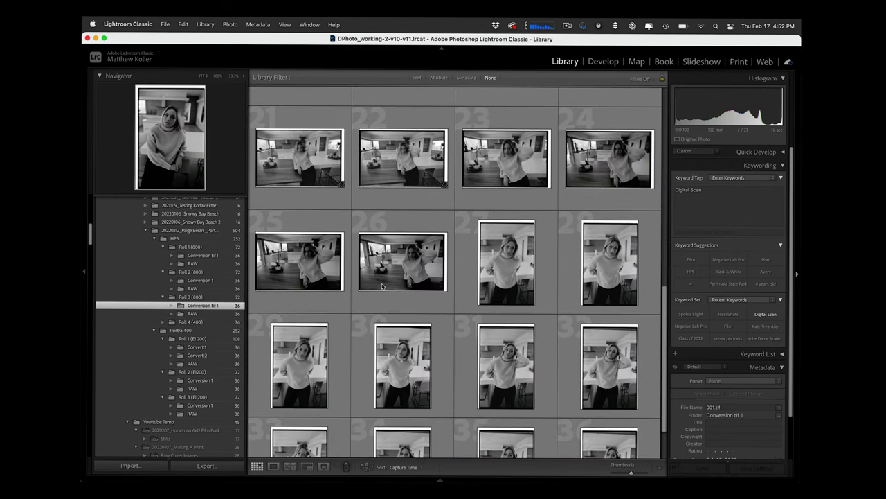
scroll(381, 286, down, 1)
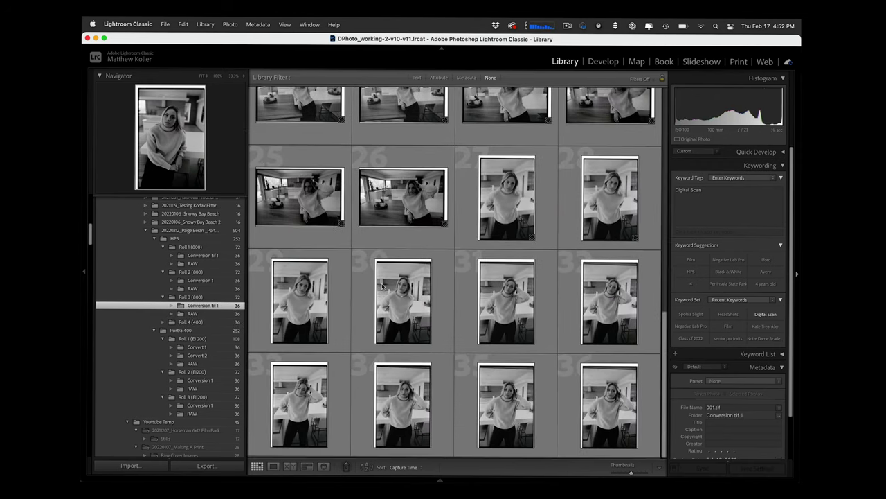
click(201, 280)
scroll(423, 276, down, 1)
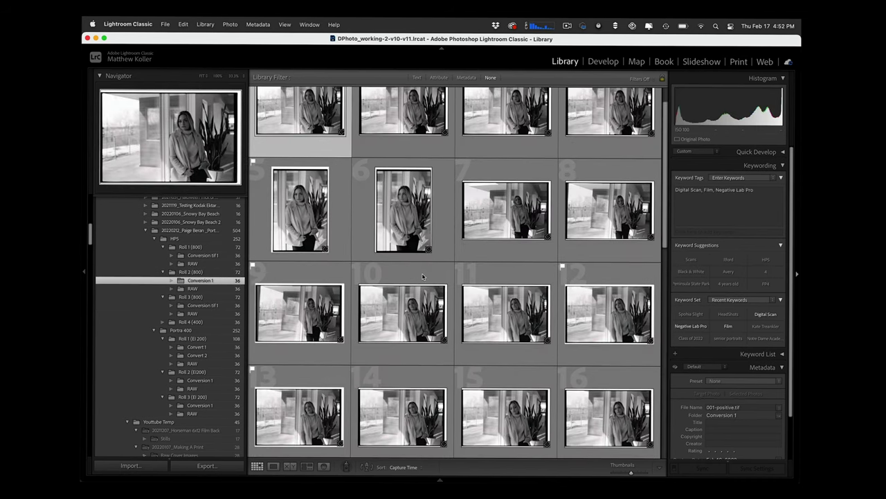
scroll(305, 214, up, 1)
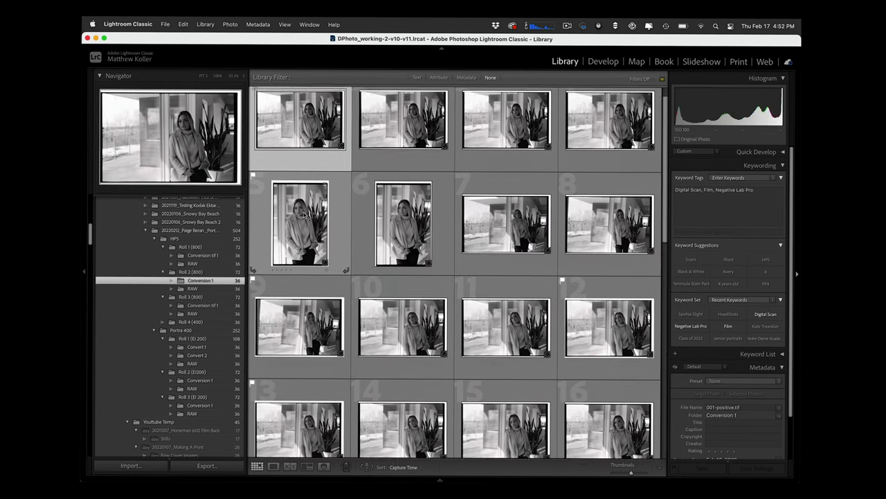
scroll(305, 215, down, 1)
Open photo 5 in Loupe view and settle on 005-positive.tif.
click(307, 220)
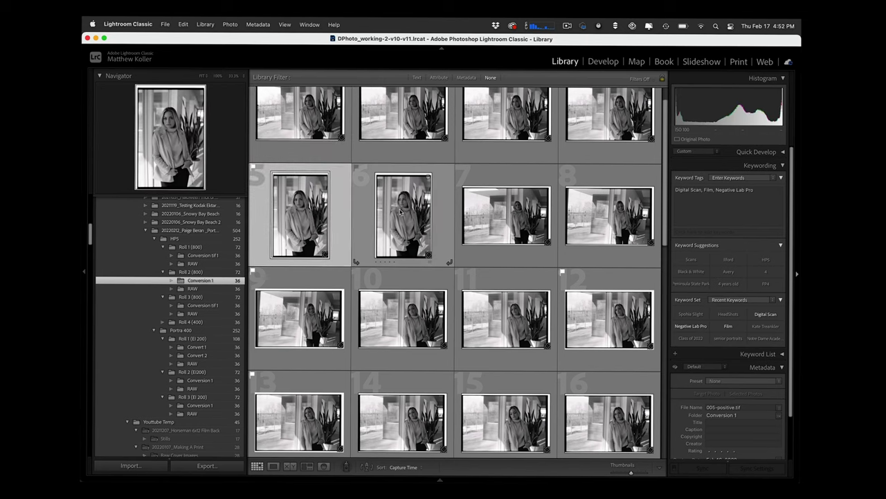
double_click(399, 210)
key(Right)
key(Left)
key(Left)
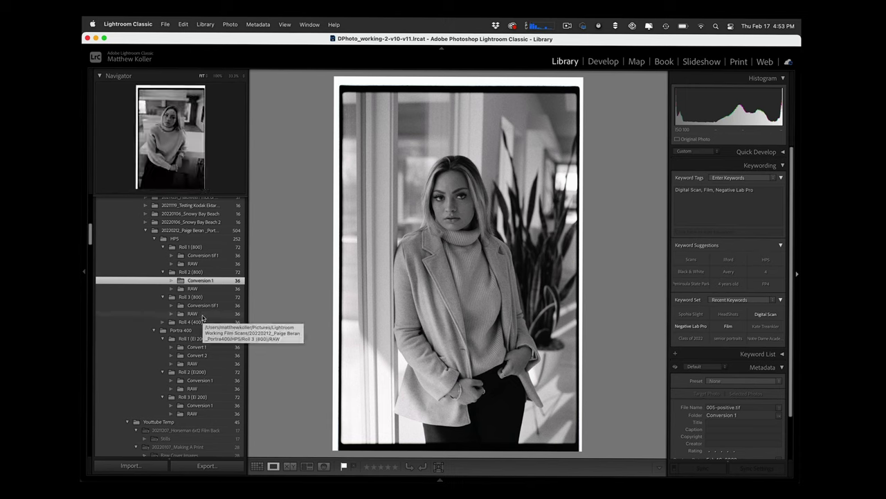
Scroll to bring the frame's shiny-side and emulsion-side scans into view.
scroll(188, 284, down, 2)
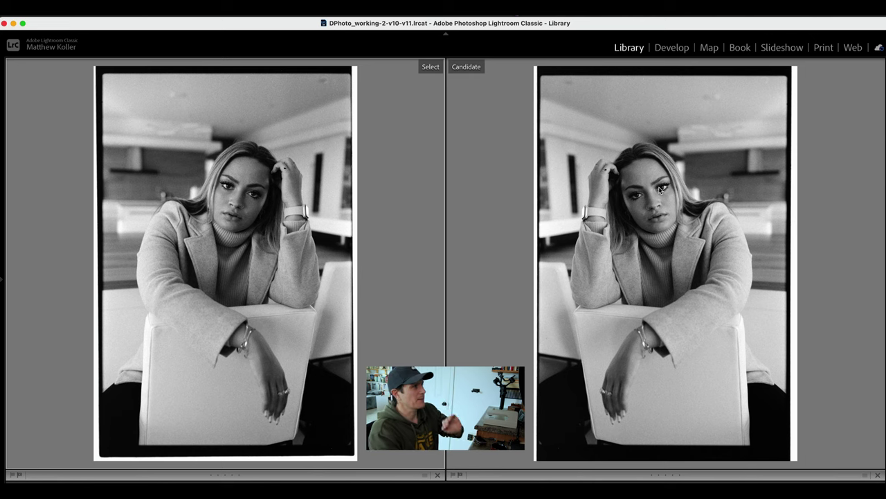
click(615, 202)
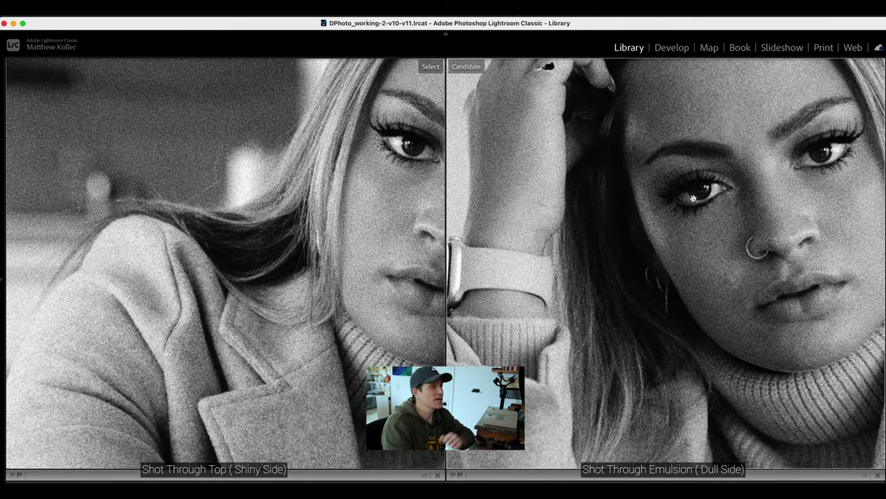
drag(392, 233, 251, 258)
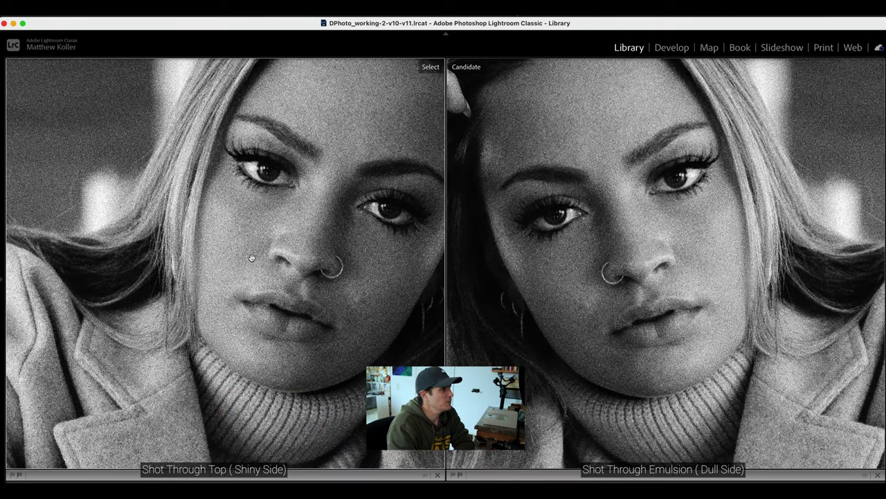
click(253, 258)
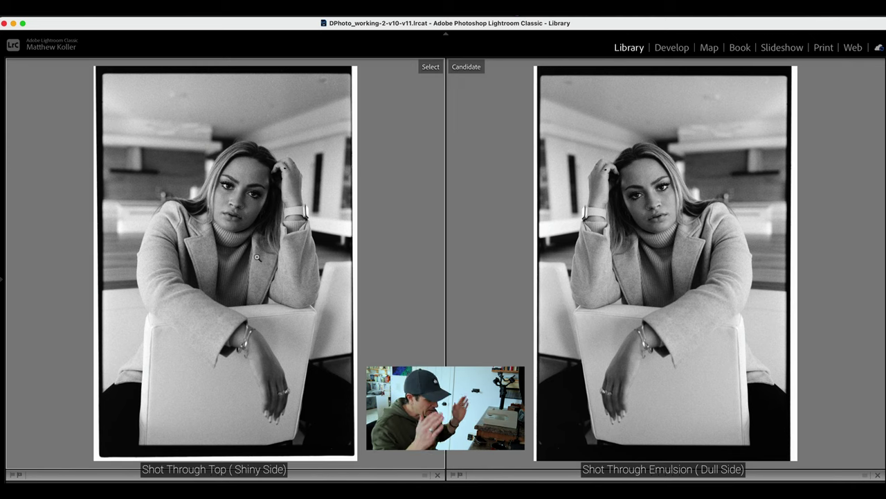
click(242, 198)
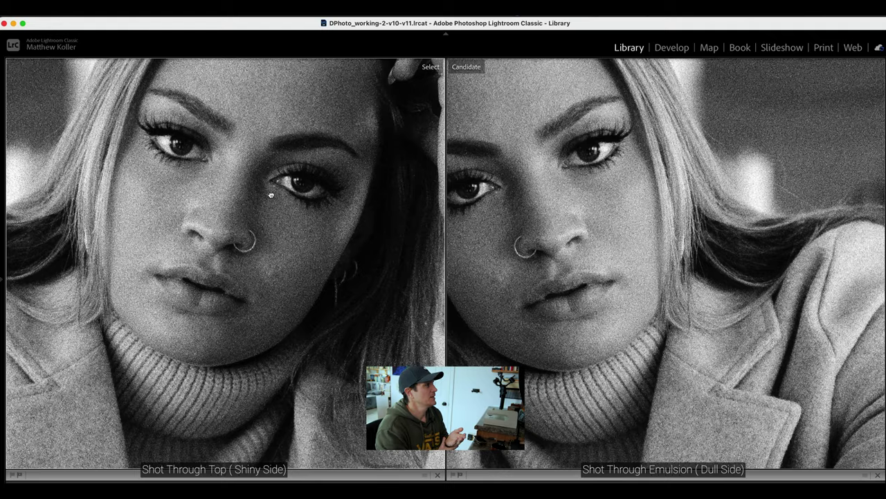
drag(270, 195, 317, 220)
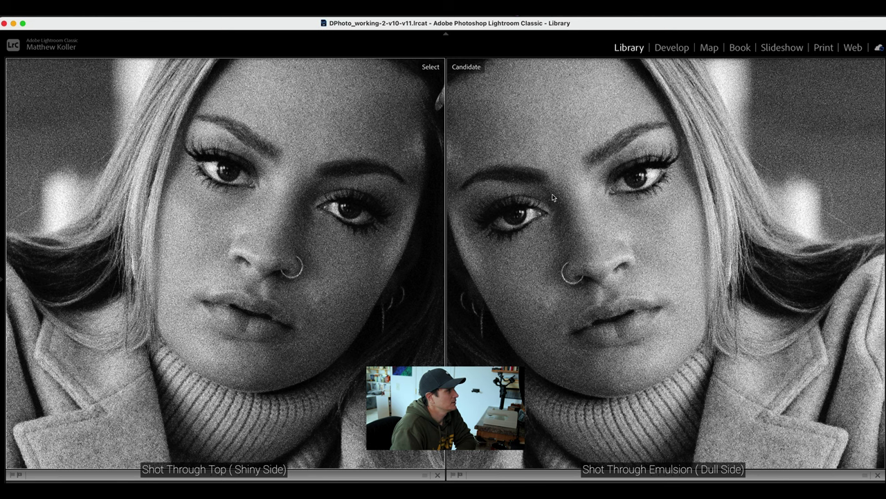
mouse_move(552, 221)
mouse_down()
mouse_move(564, 202)
mouse_move(558, 218)
mouse_up()
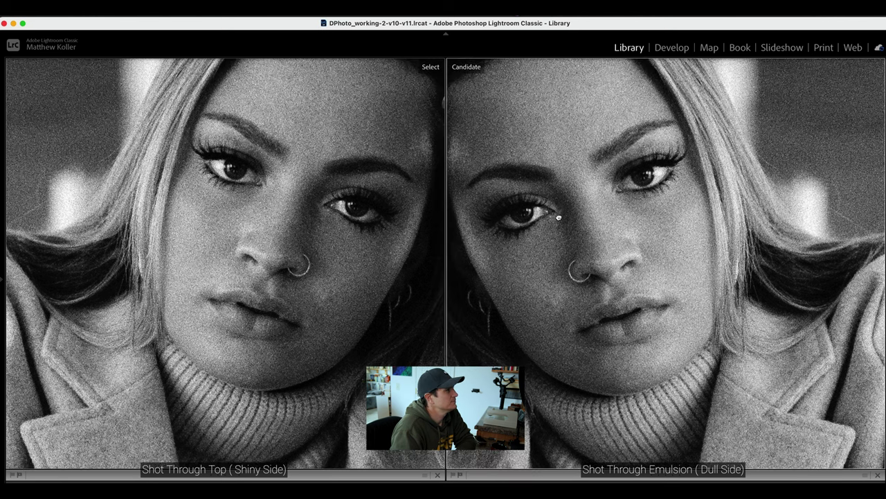
click(633, 245)
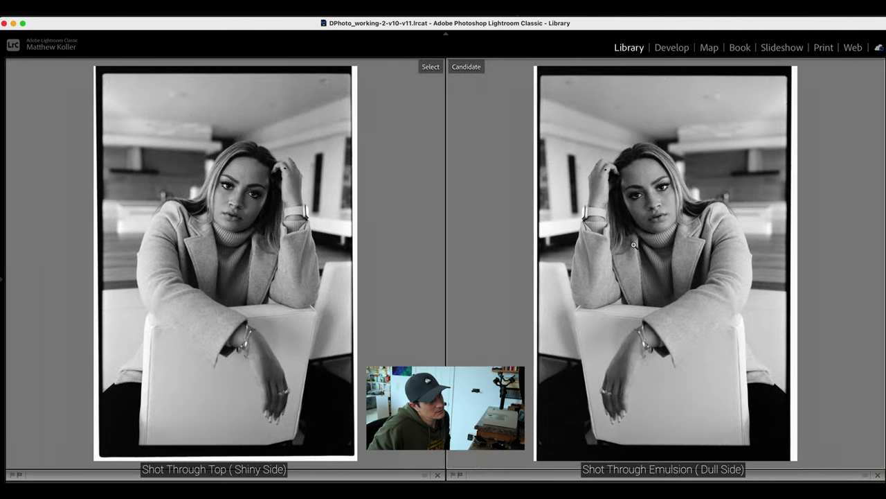
Zoom both the shiny-side and emulsion-side scans to 1:1 and pan them onto the model's face.
drag(634, 244, 576, 398)
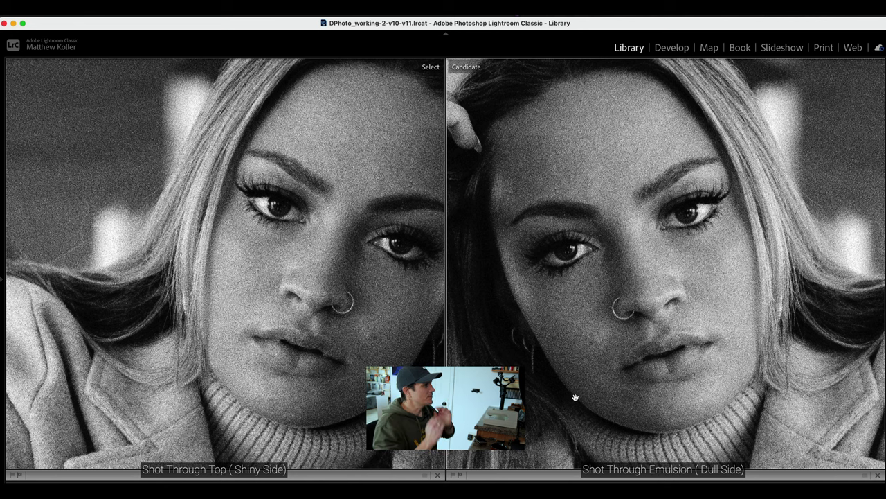
click(573, 316)
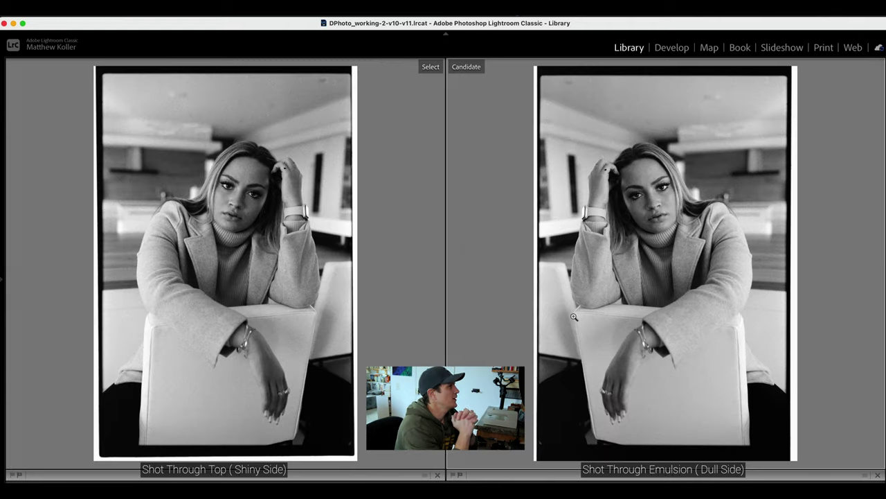
click(248, 195)
drag(248, 196, 316, 215)
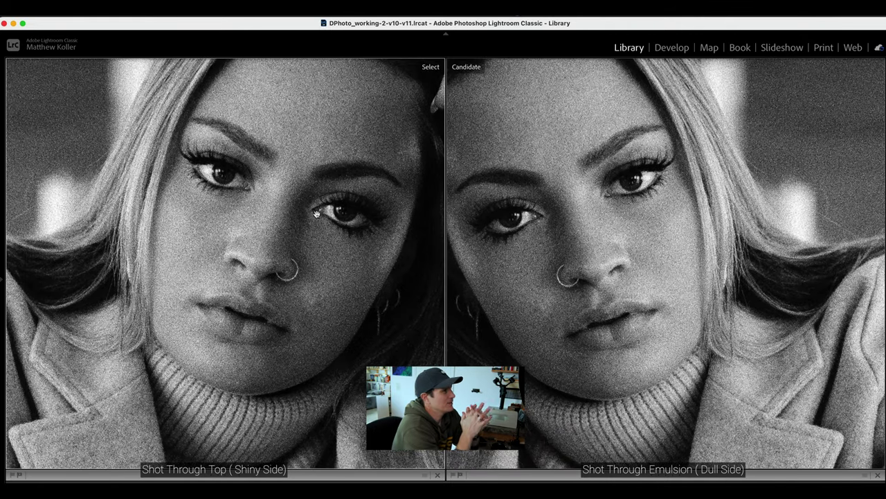